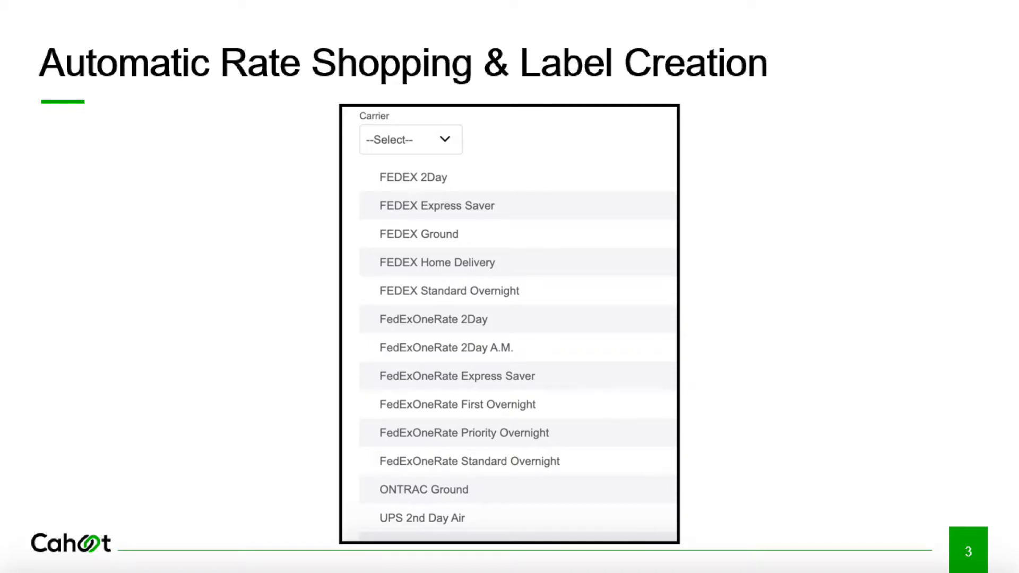
- Advance the slideshow two slides to slide 5, Cahoot Next Generation Technology
{"action": "key", "text": "Right"}
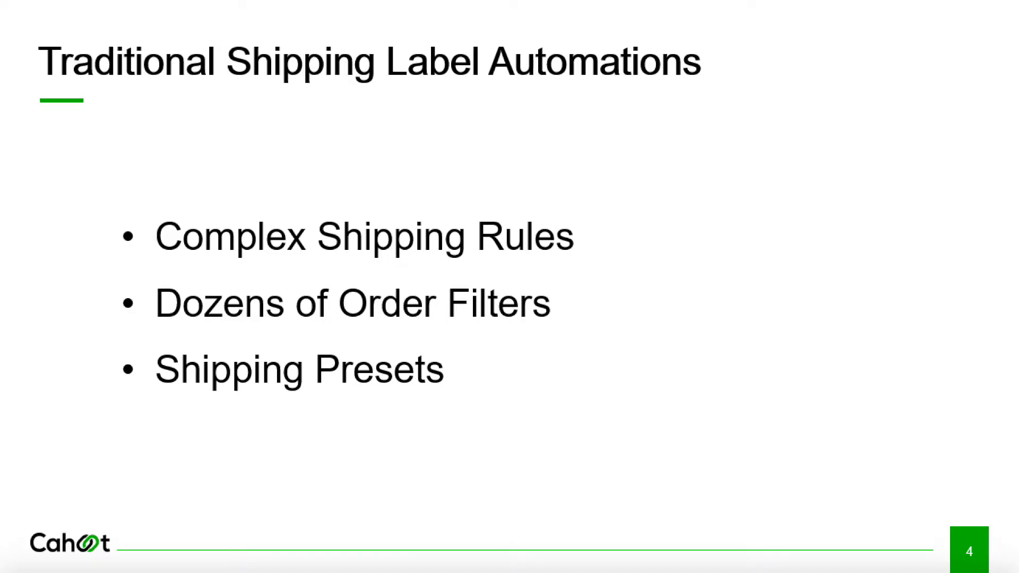
{"action": "key", "text": "Right"}
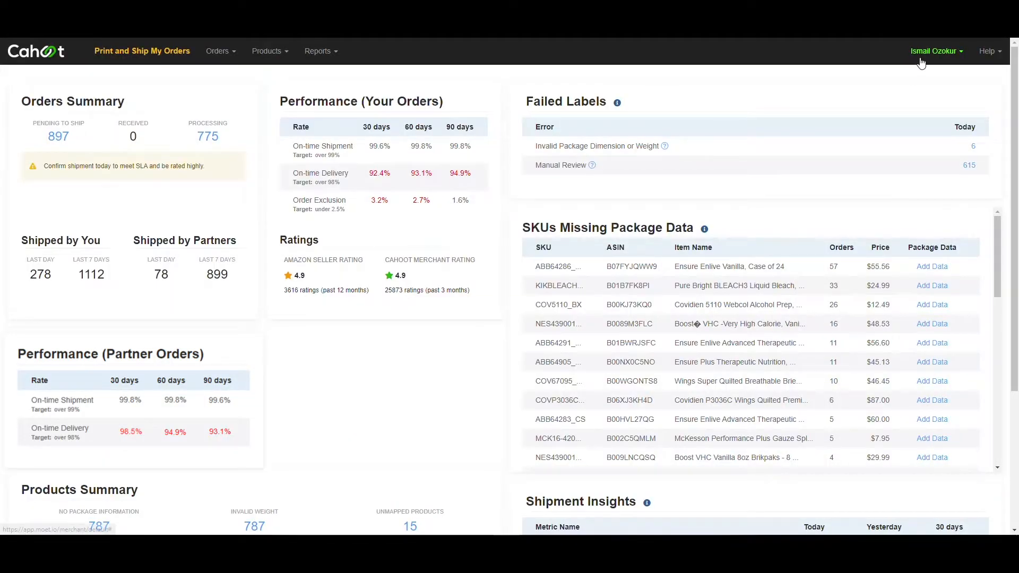
- Show the saved package sizes in the profile's Package Manager, then open and dismiss a New Package form
{"action": "left_click", "coordinate": [924, 53]}
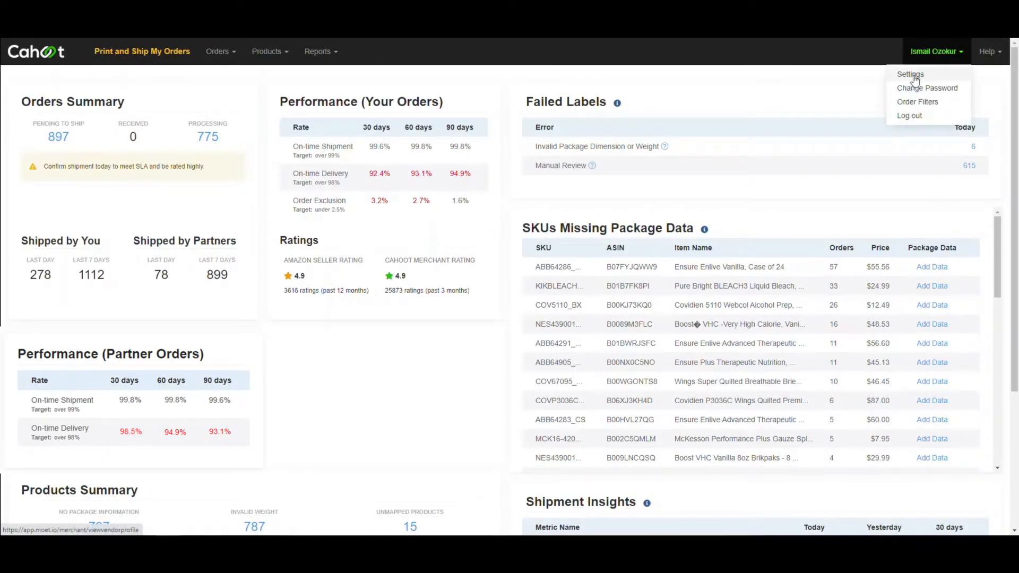
{"action": "left_click", "coordinate": [910, 75]}
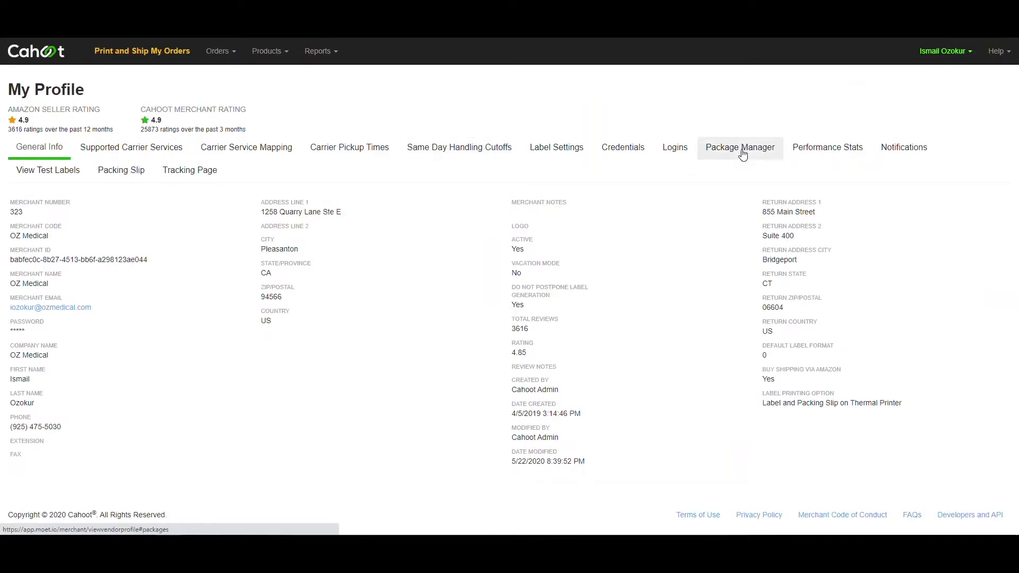
{"action": "left_click", "coordinate": [741, 148]}
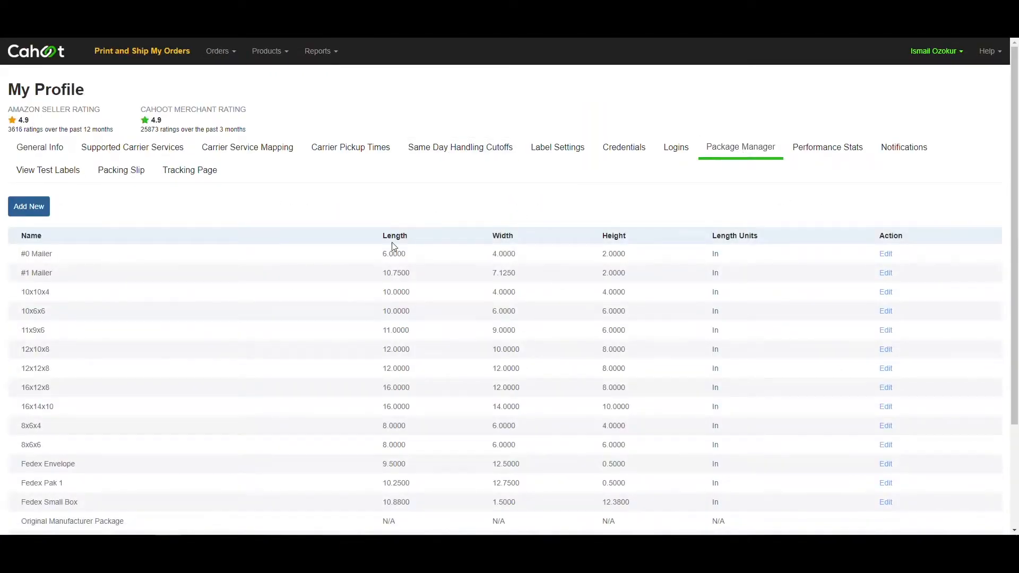
{"action": "scroll", "coordinate": [399, 273], "scroll_direction": "down", "scroll_amount": 3}
{"action": "scroll", "coordinate": [400, 279], "scroll_direction": "up", "scroll_amount": 3}
{"action": "left_click", "coordinate": [43, 210]}
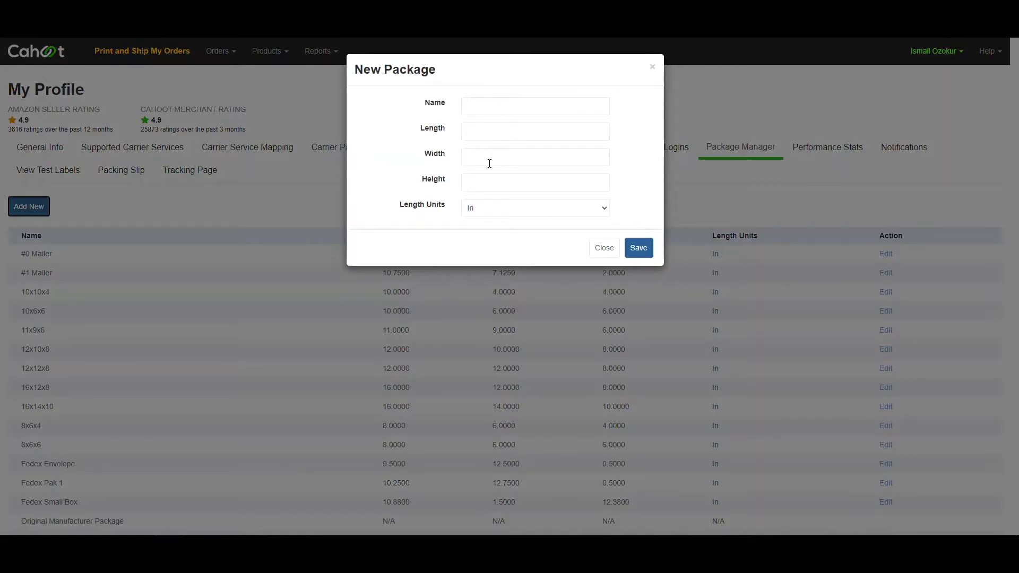
{"action": "left_click", "coordinate": [602, 248]}
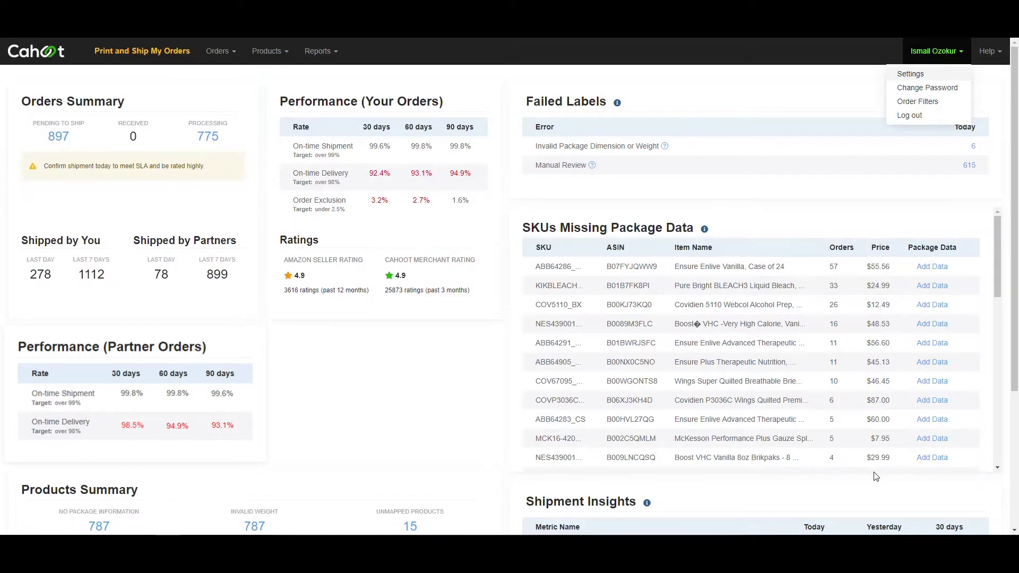
- Scroll to Products Summary and list the products missing package information
{"action": "scroll", "coordinate": [614, 421], "scroll_direction": "down", "scroll_amount": 1}
{"action": "scroll", "coordinate": [359, 439], "scroll_direction": "down", "scroll_amount": 2}
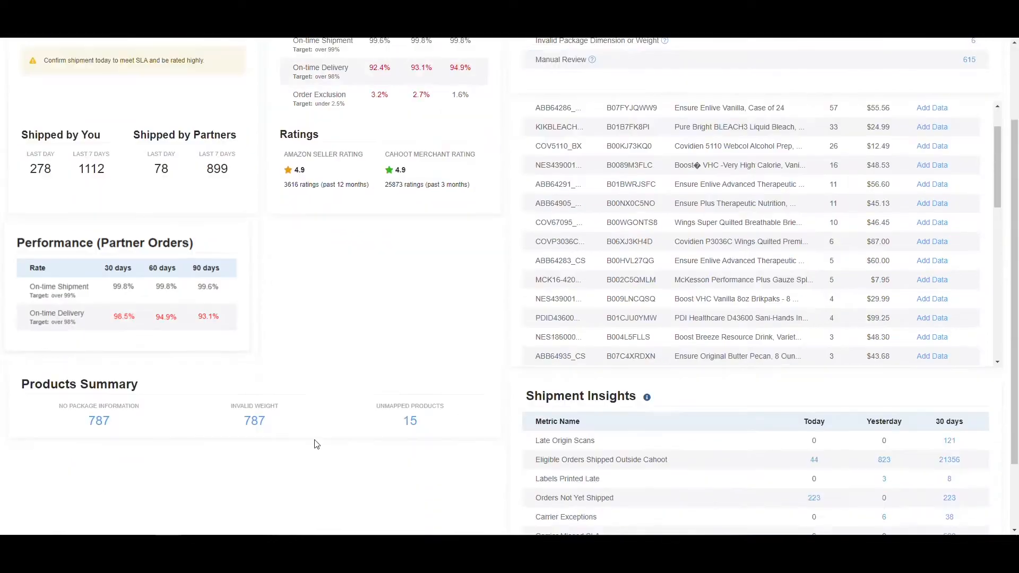
{"action": "left_click", "coordinate": [104, 423]}
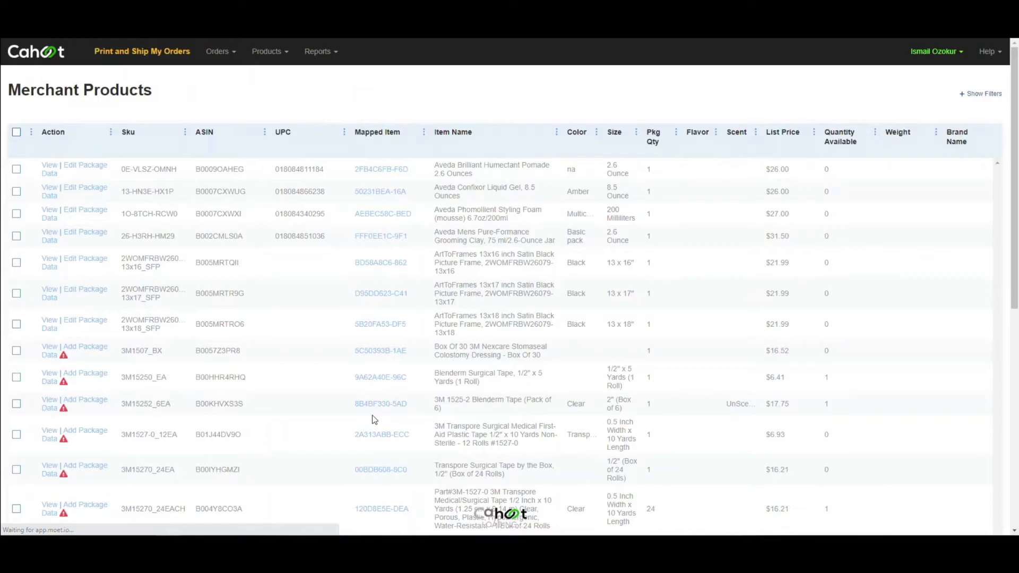
- Filter the All Products list by SKU COV5110_BX
{"action": "scroll", "coordinate": [371, 415], "scroll_direction": "down", "scroll_amount": 5}
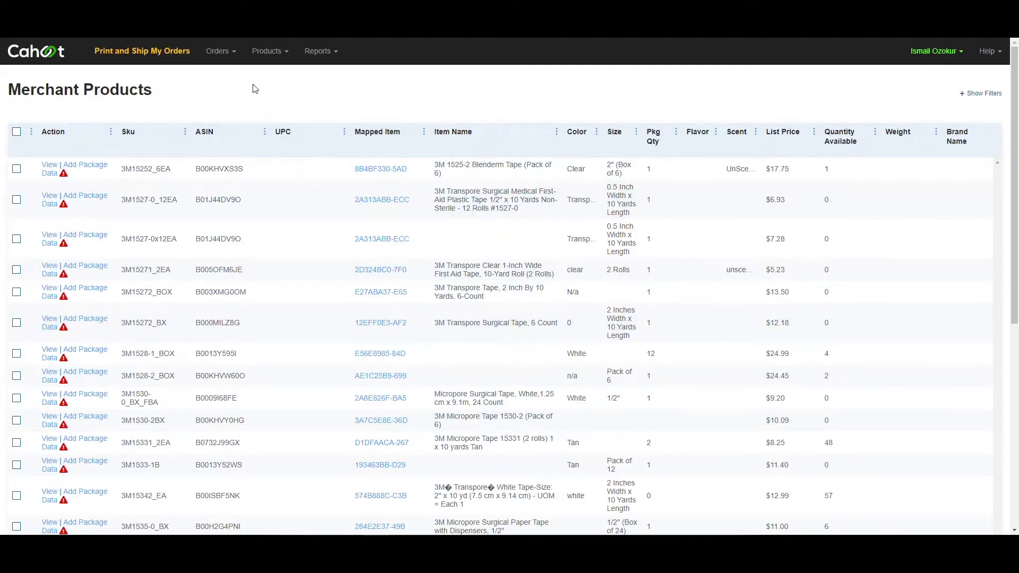
{"action": "left_click", "coordinate": [268, 52]}
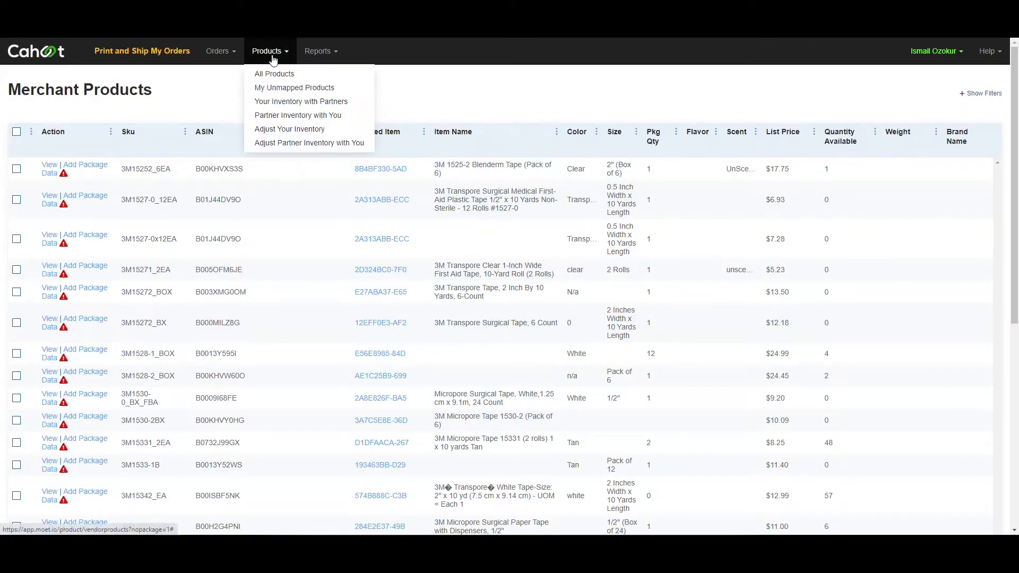
{"action": "left_click", "coordinate": [287, 76]}
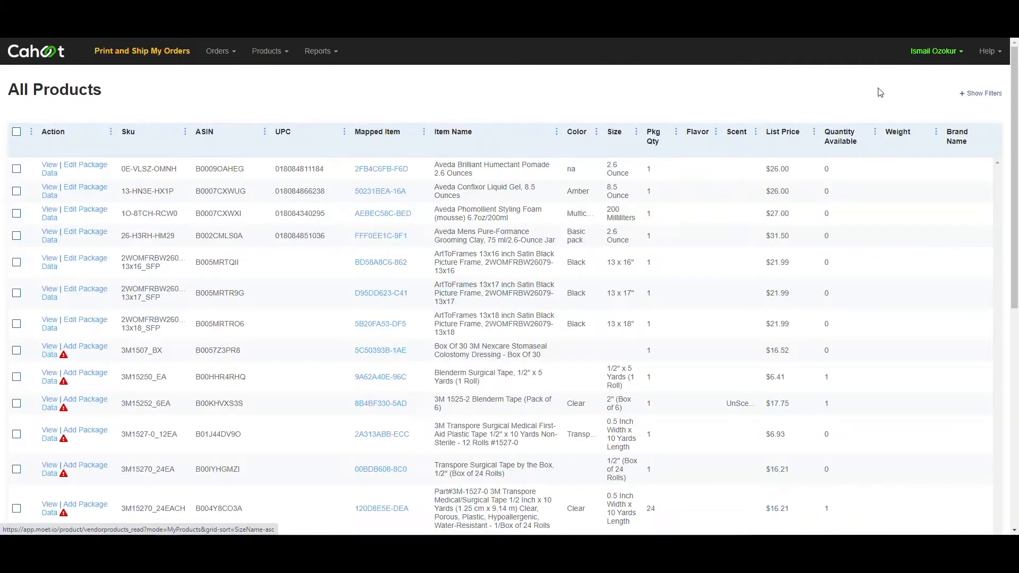
{"action": "left_click", "coordinate": [983, 94]}
{"action": "left_click", "coordinate": [322, 136]}
{"action": "type", "text": "COV5110_BX"}
{"action": "left_click", "coordinate": [973, 137]}
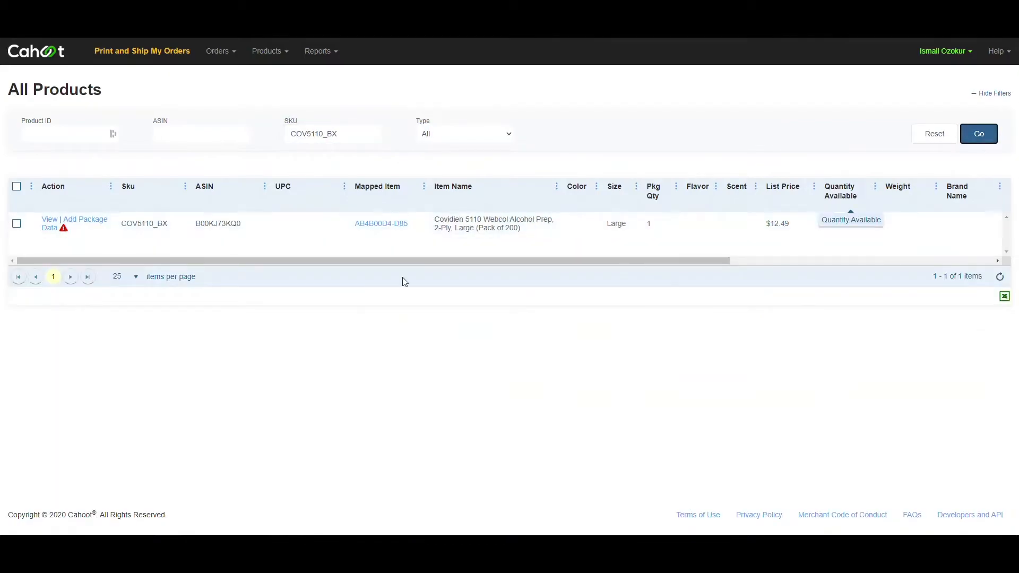
- Open Add Package Data for COV5110_BX and check the My Packaging list without changing it
{"action": "left_click", "coordinate": [93, 225]}
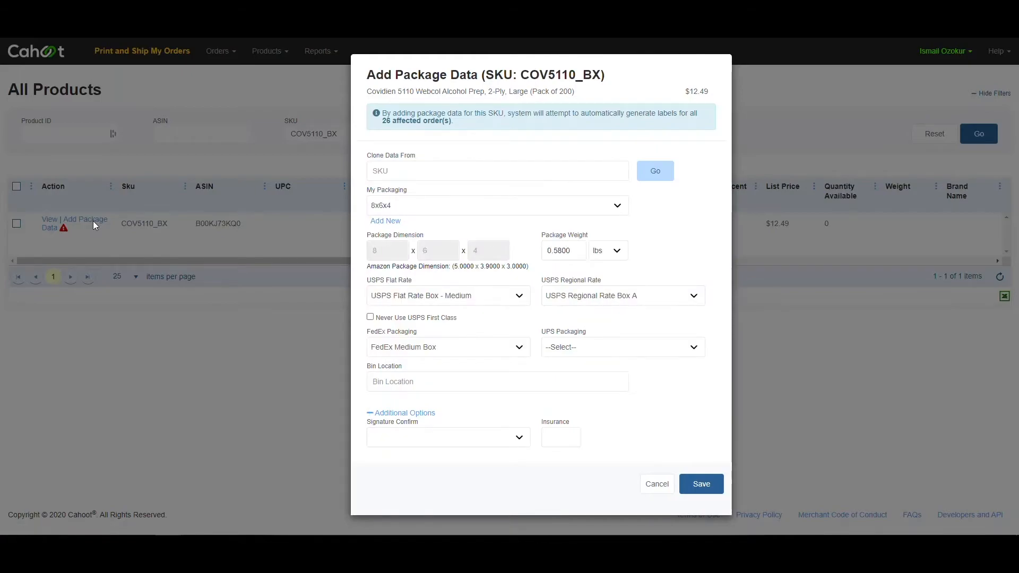
{"action": "left_click", "coordinate": [458, 212]}
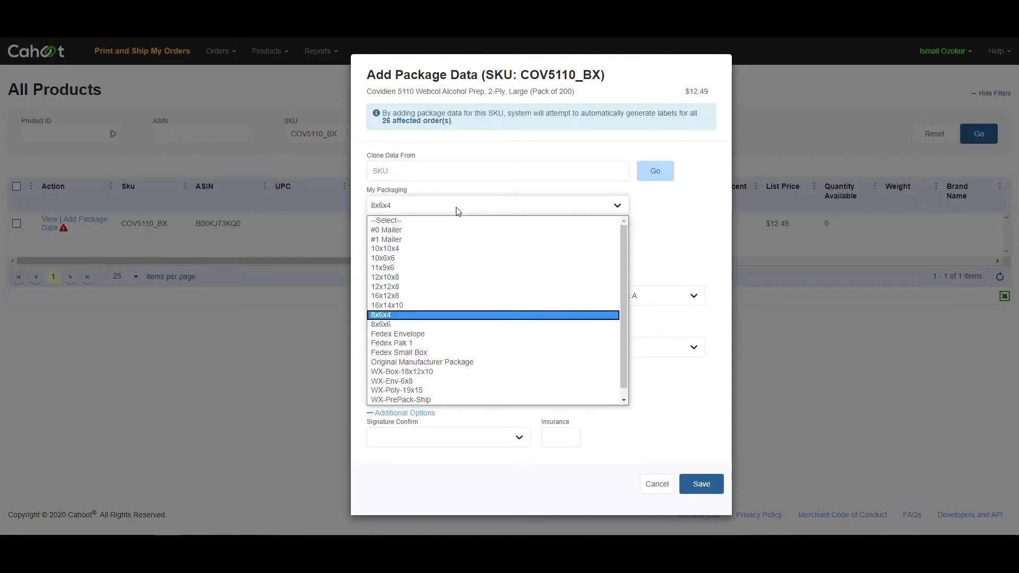
{"action": "left_click", "coordinate": [458, 212]}
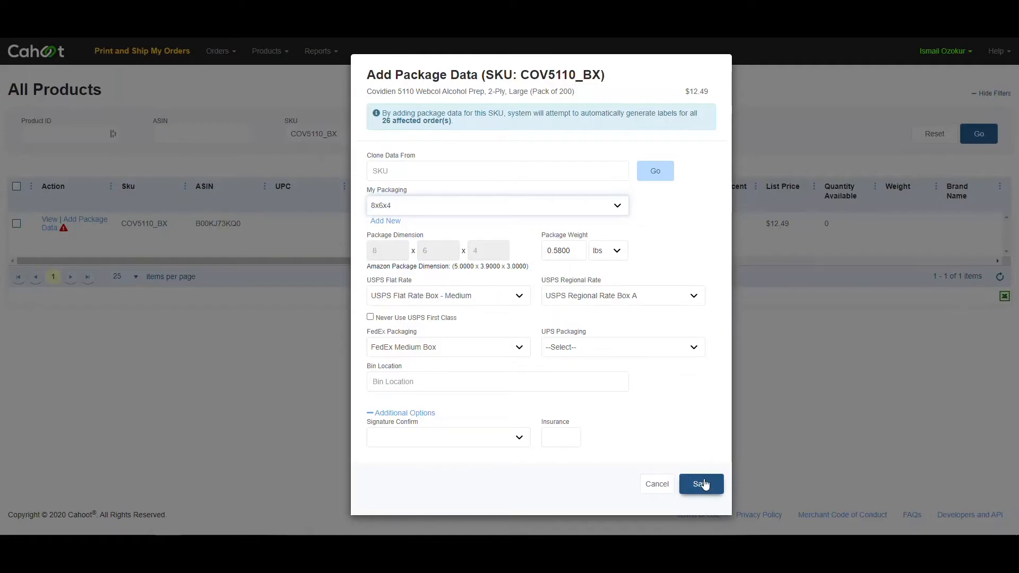
- Set My Packaging to the 10x10x4 box and the package weight to 0.6 lbs
{"action": "left_click", "coordinate": [505, 211]}
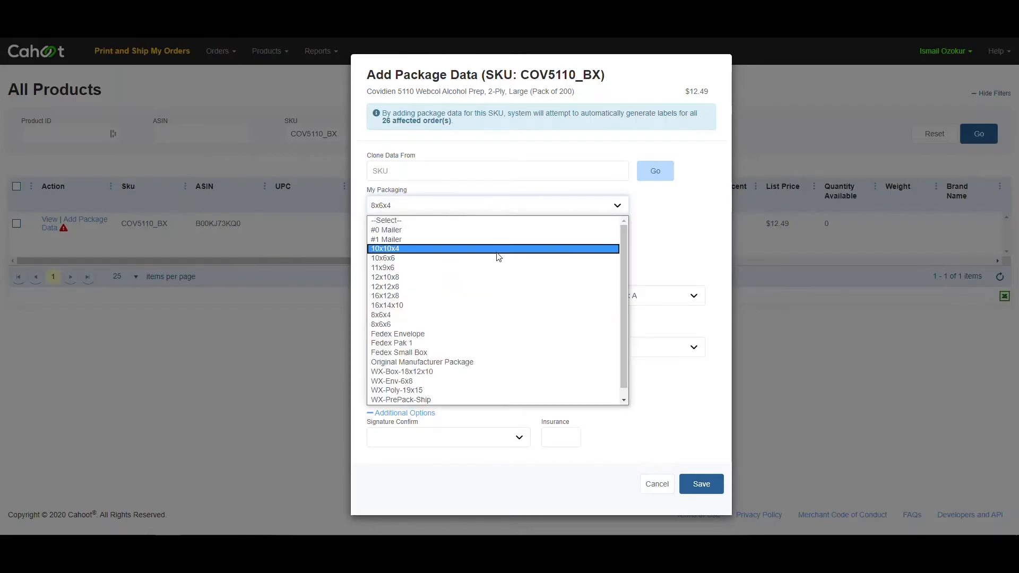
{"action": "left_click", "coordinate": [498, 249]}
{"action": "left_click", "coordinate": [557, 251]}
{"action": "key", "text": "BackSpace"}
{"action": "key", "text": "BackSpace"}
{"action": "type", "text": "6000"}
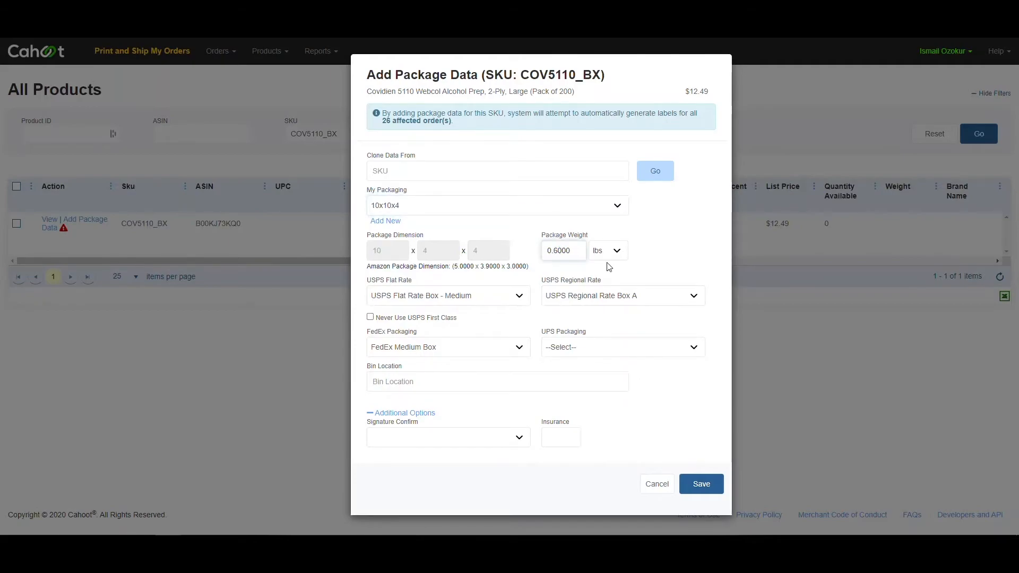
{"action": "left_click", "coordinate": [650, 267]}
- Review the USPS flat rate, USPS regional rate, FedEx and UPS packaging options without changes
{"action": "left_click", "coordinate": [499, 301]}
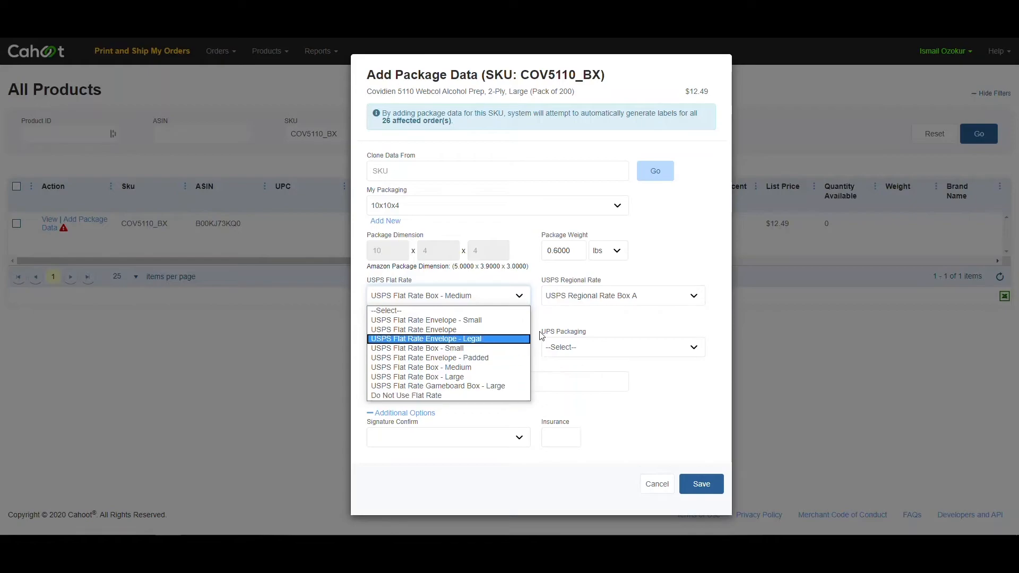
{"action": "left_click", "coordinate": [605, 301]}
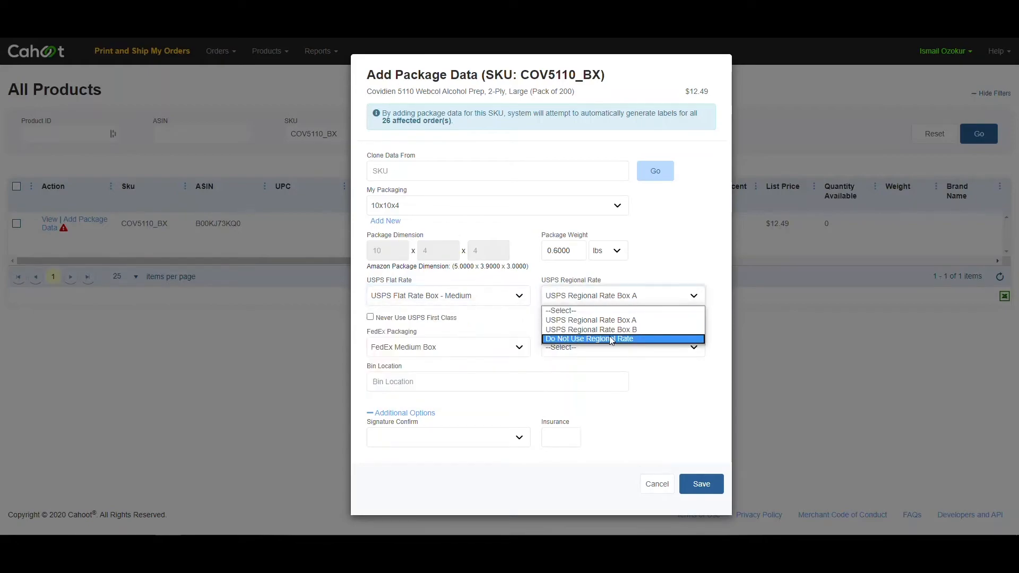
{"action": "left_click", "coordinate": [490, 353]}
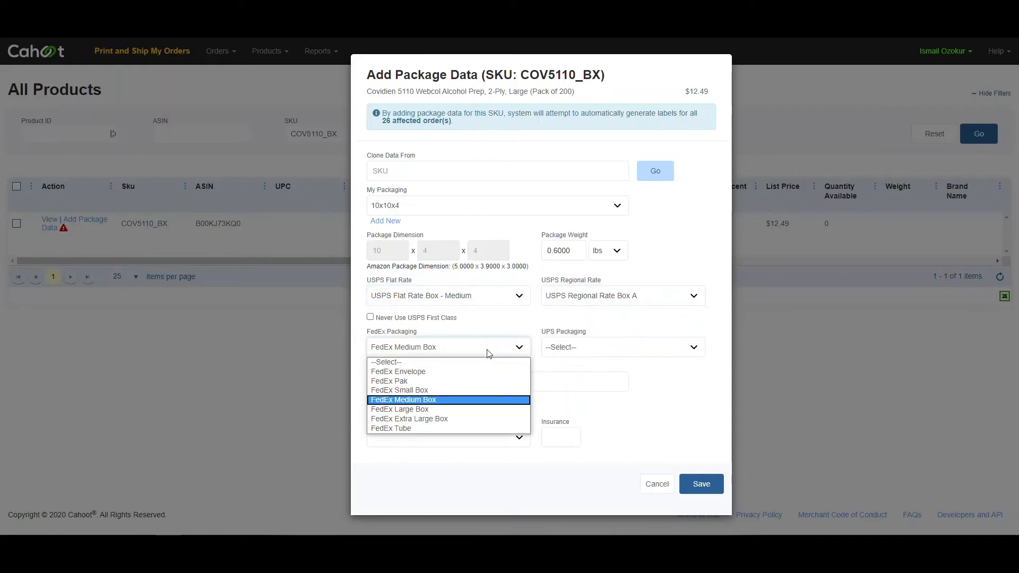
{"action": "left_click", "coordinate": [564, 347]}
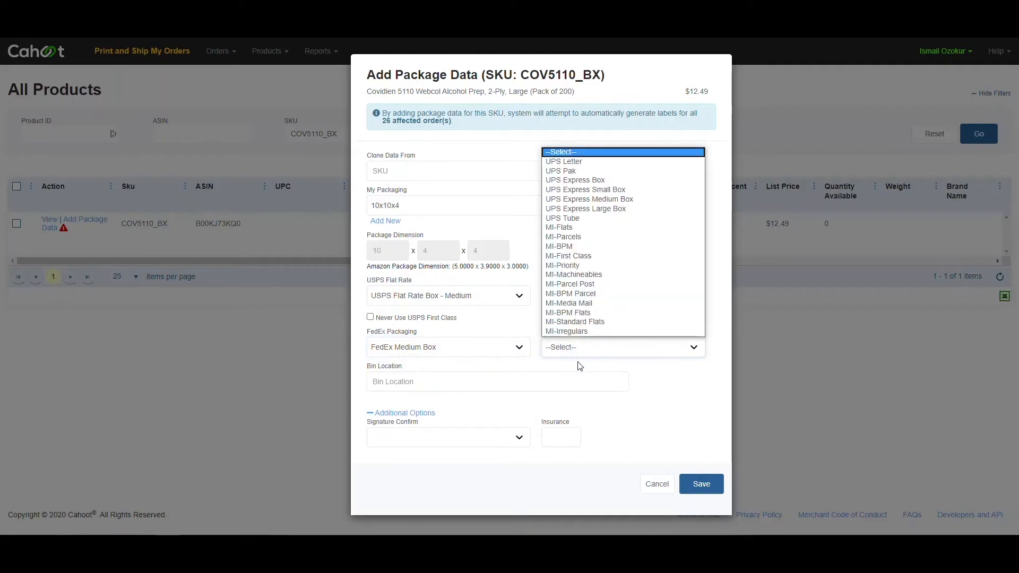
{"action": "left_click", "coordinate": [580, 366]}
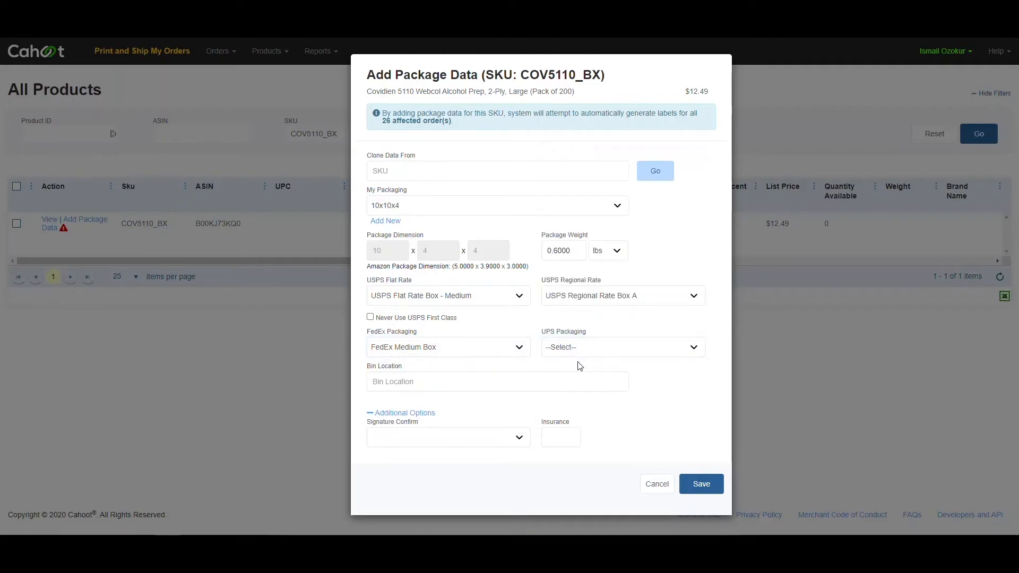
- Enter bin location A1234, choose Signature Required, and set insurance to 100
{"action": "left_click", "coordinate": [519, 382]}
{"action": "type", "text": "A"}
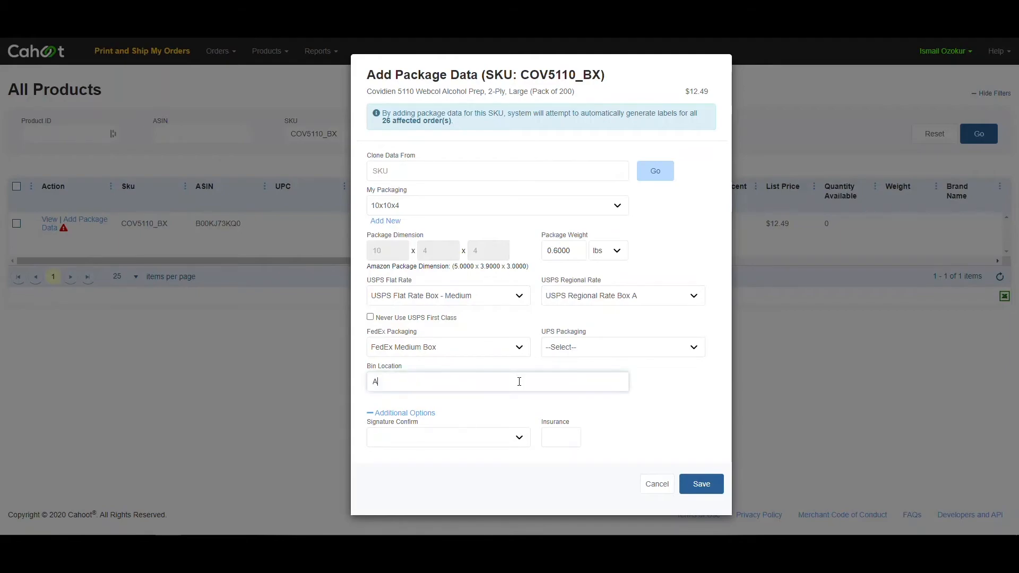
{"action": "type", "text": "1234"}
{"action": "left_click", "coordinate": [493, 442]}
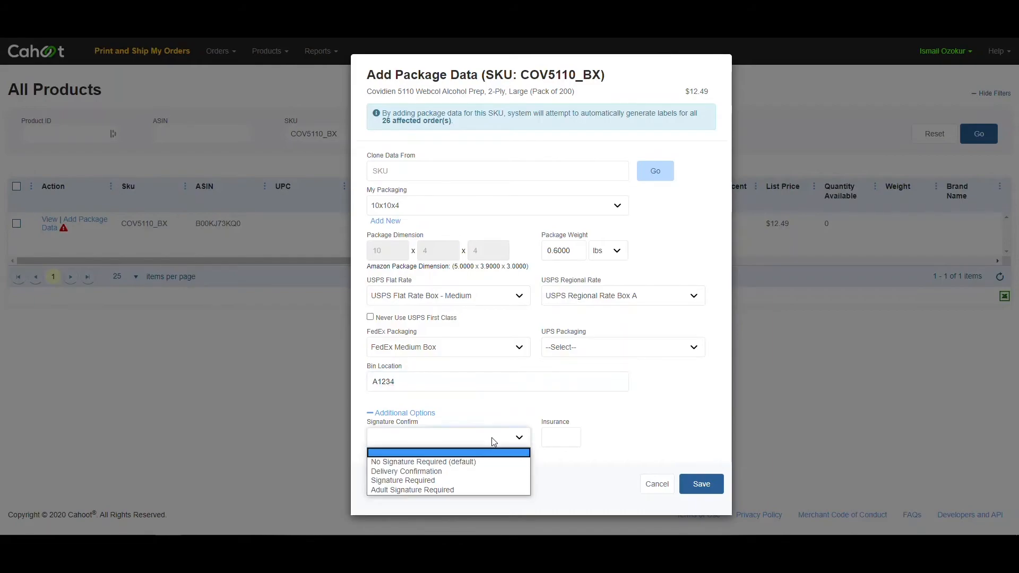
{"action": "left_click", "coordinate": [511, 480]}
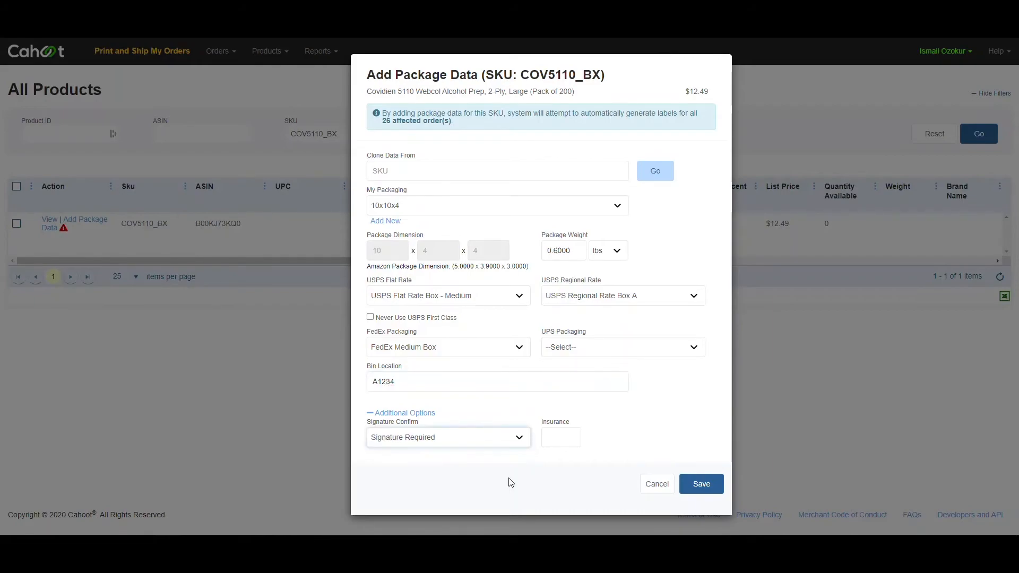
{"action": "left_click", "coordinate": [549, 444]}
{"action": "type", "text": "100"}
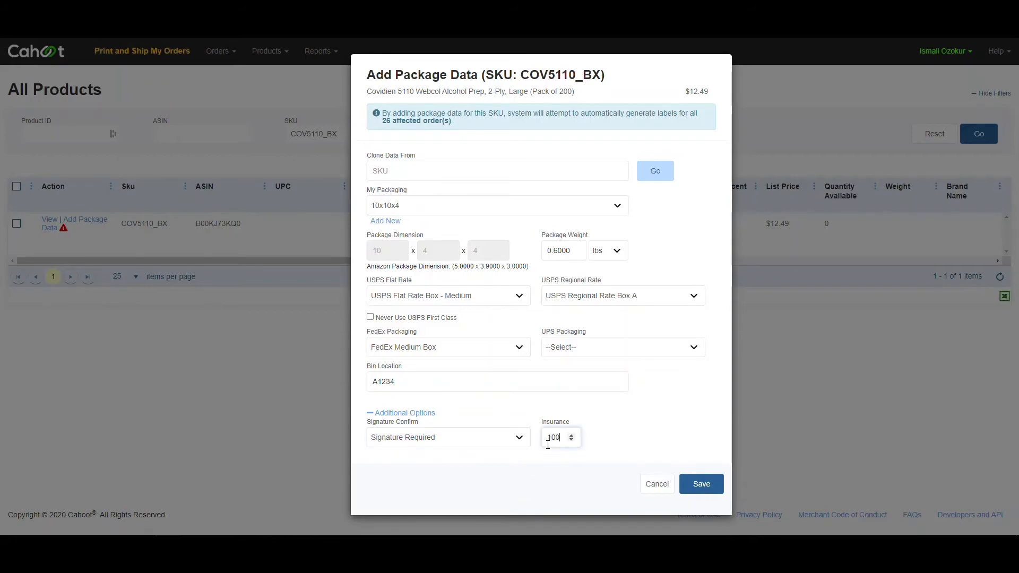
{"action": "left_click", "coordinate": [614, 425]}
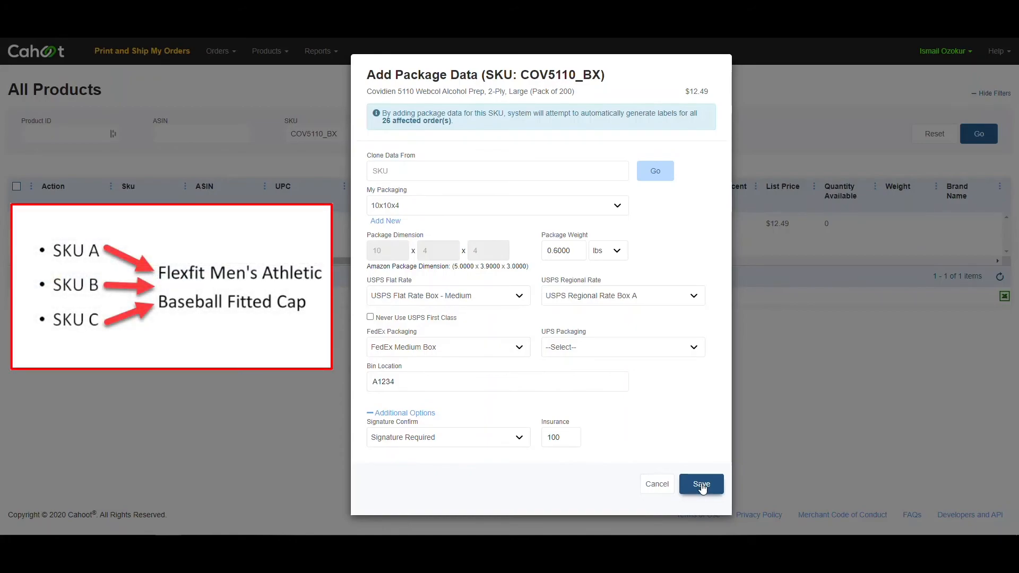
{"action": "left_click", "coordinate": [702, 484]}
{"action": "left_click", "coordinate": [504, 171]}
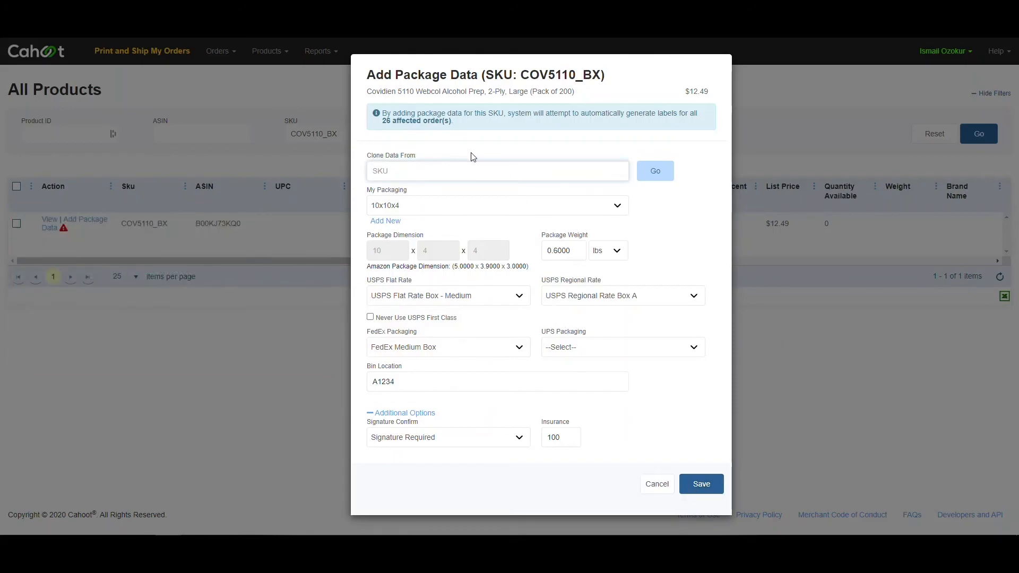